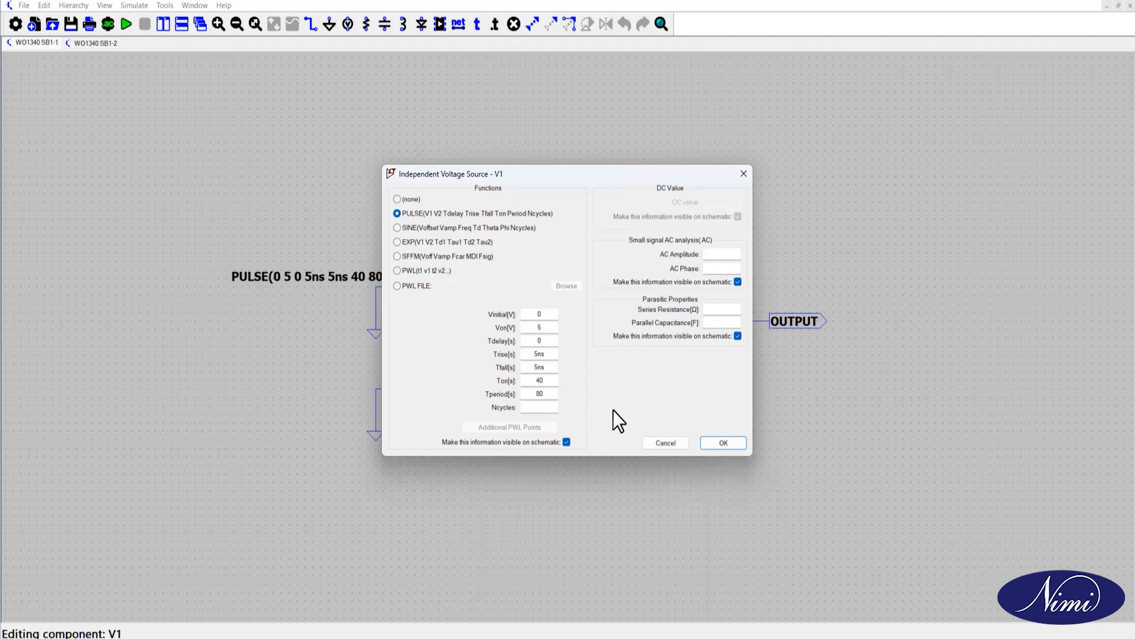
# Step: Confirm the V1 pulse settings and switch voltage source V2 to the PULSE function
pyautogui.click(719, 442)
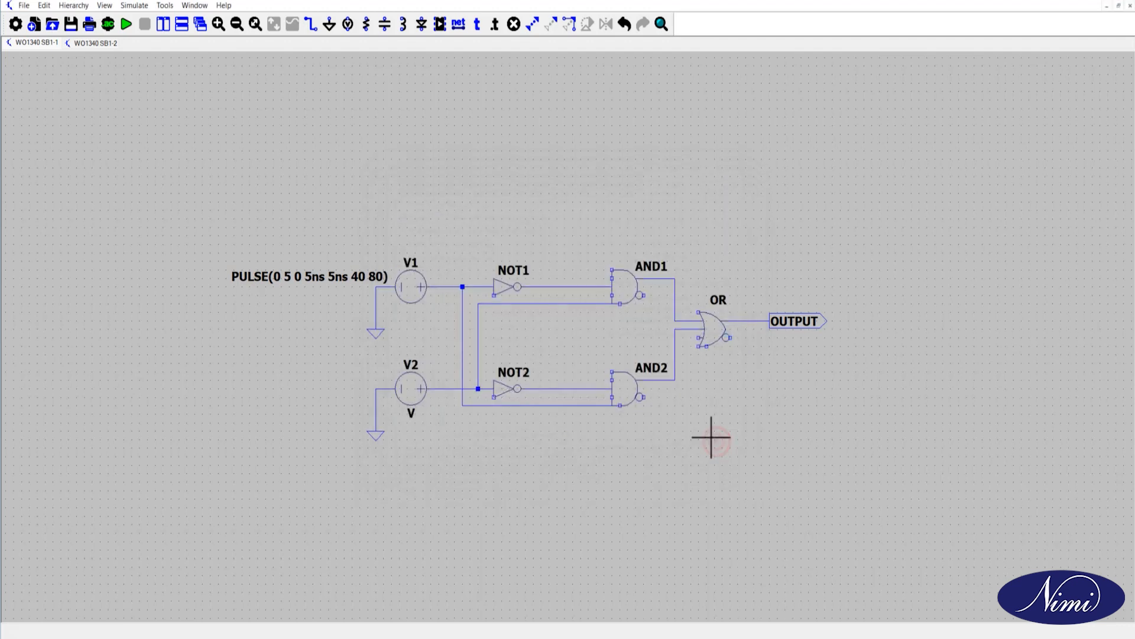
pyautogui.rightClick(410, 392)
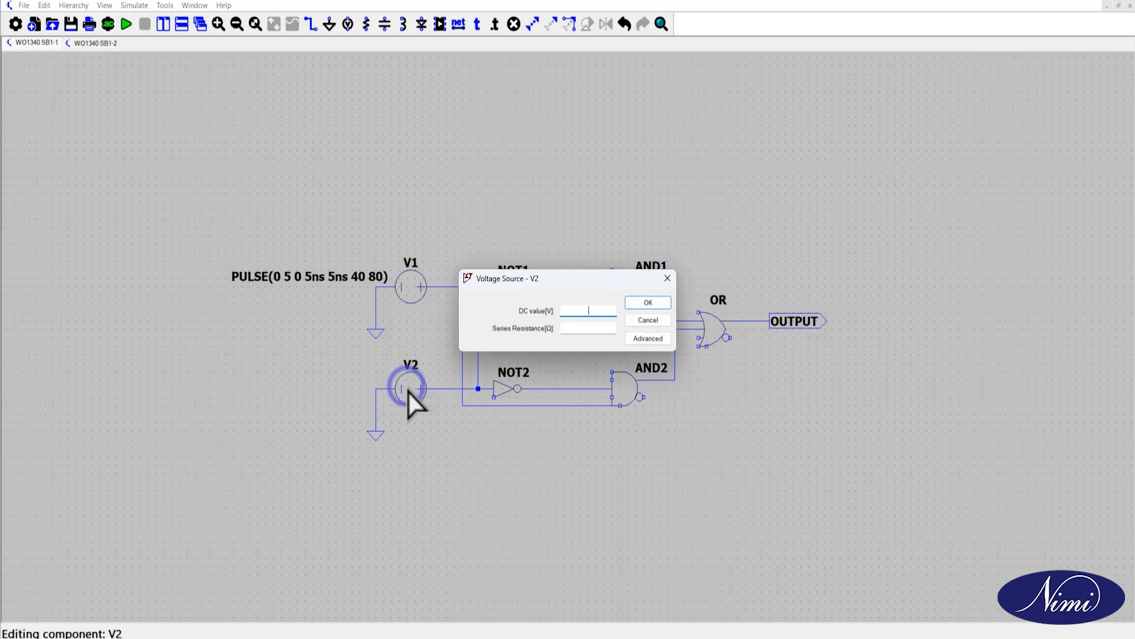
pyautogui.click(638, 338)
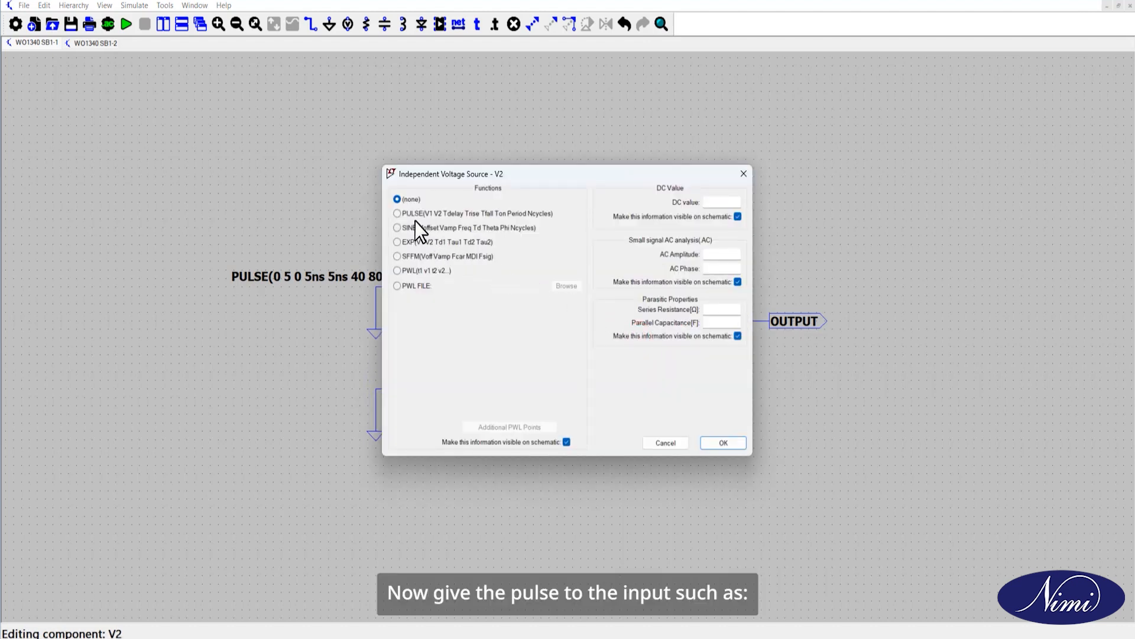
pyautogui.click(397, 214)
# Step: Set V2's pulse levels to Vinitial 0 and Von 5, with a Tdelay of 0
pyautogui.click(536, 314)
pyautogui.write('0')
pyautogui.click(540, 327)
pyautogui.write('5')
pyautogui.click(538, 341)
pyautogui.write('0')
# Step: Set V2's Trise and Tfall to 5ns, Ton to 20 and Tperiod to 40, and apply the pulse
pyautogui.click(541, 355)
pyautogui.write('5ns')
pyautogui.click(542, 369)
pyautogui.write('5ns')
pyautogui.click(542, 381)
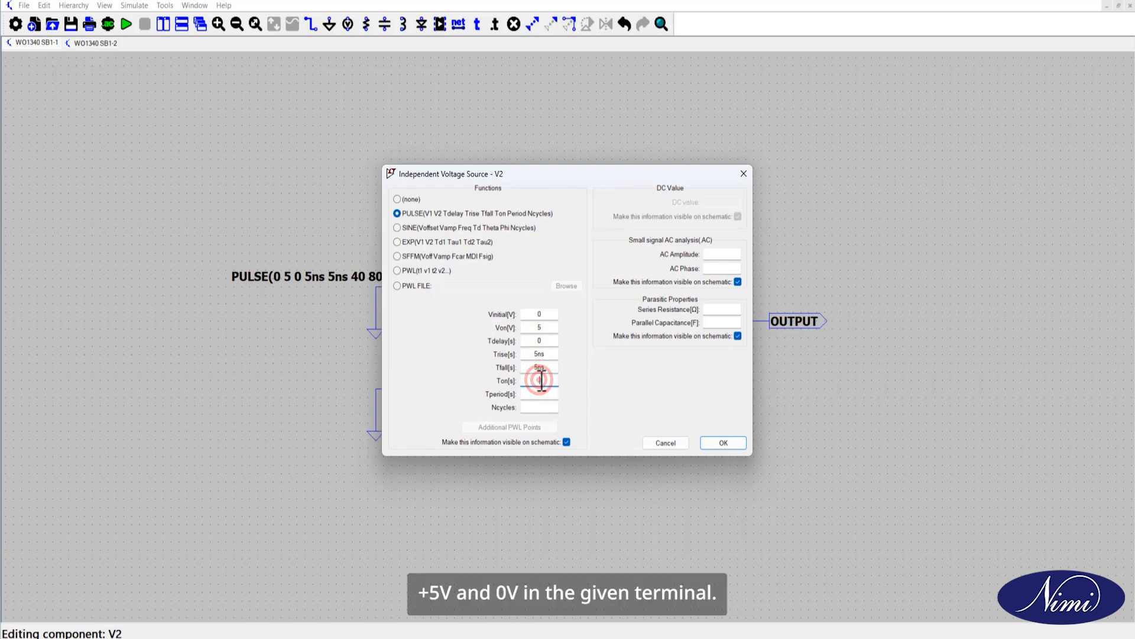
pyautogui.write('20')
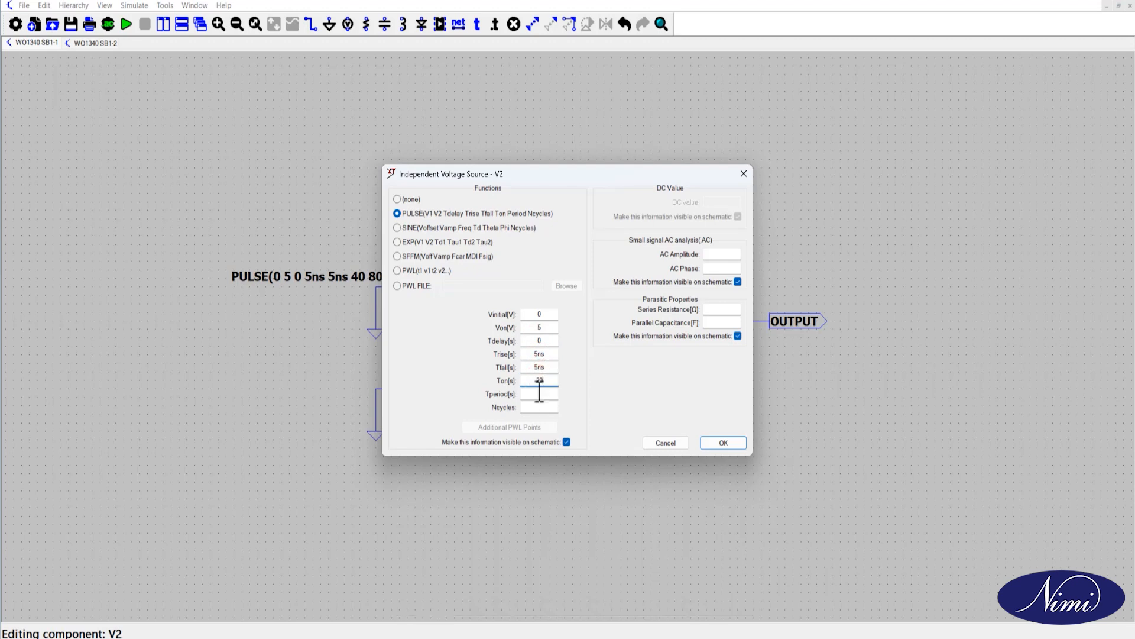
pyautogui.click(540, 395)
pyautogui.write('40')
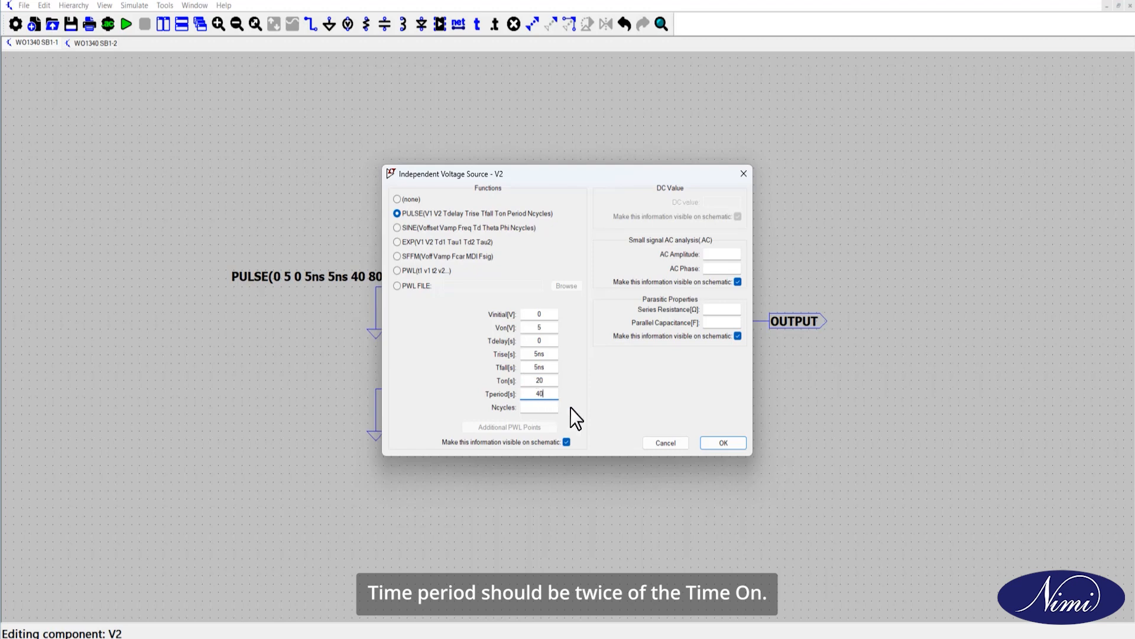
pyautogui.click(720, 444)
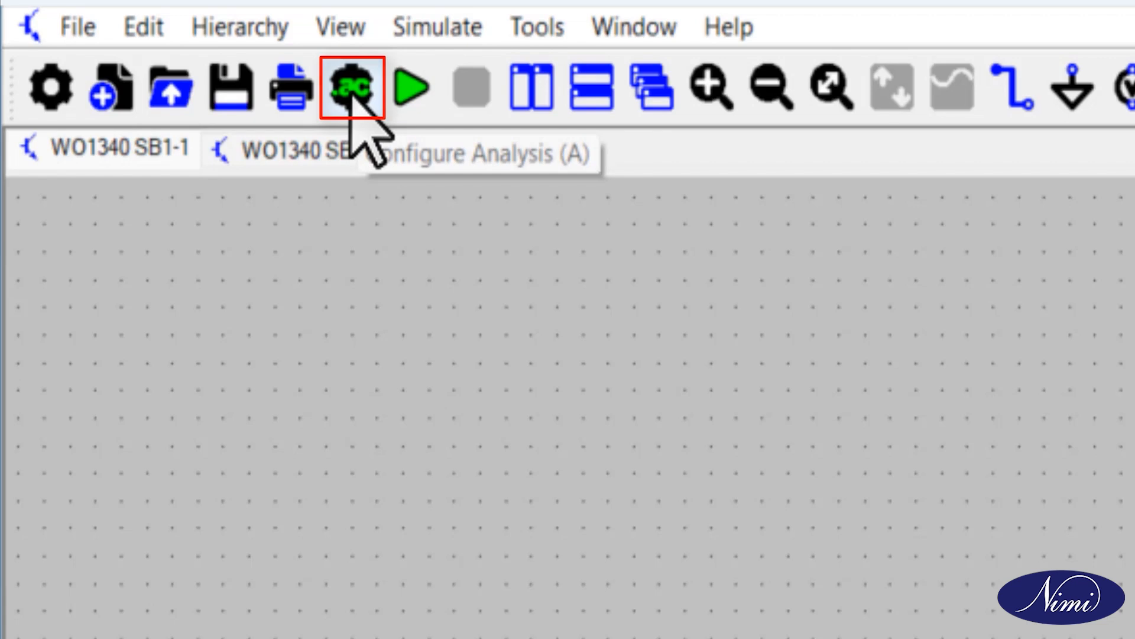
# Step: Configure a transient analysis with a stop time of 160 and place its directive below the circuit, near NOT2
pyautogui.click(353, 89)
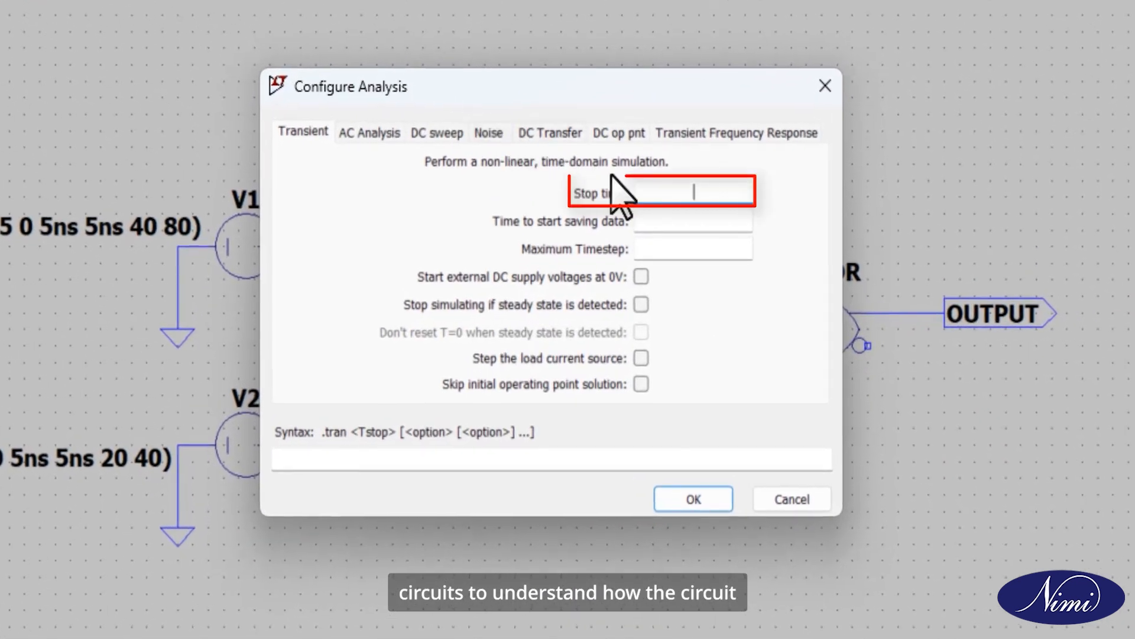
pyautogui.click(680, 203)
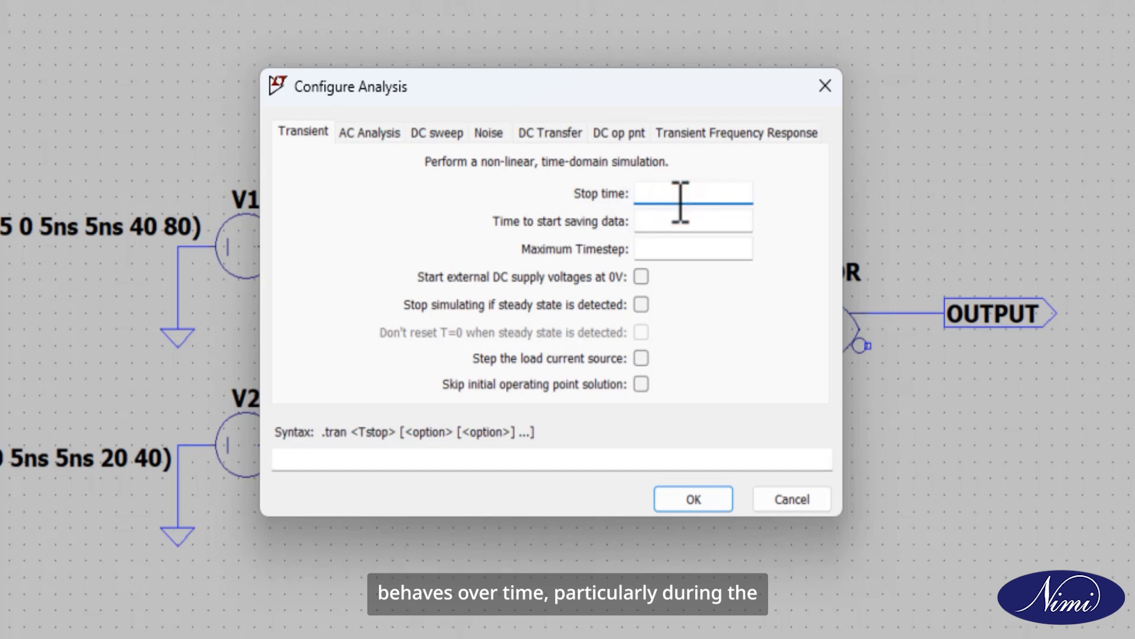
pyautogui.write('16')
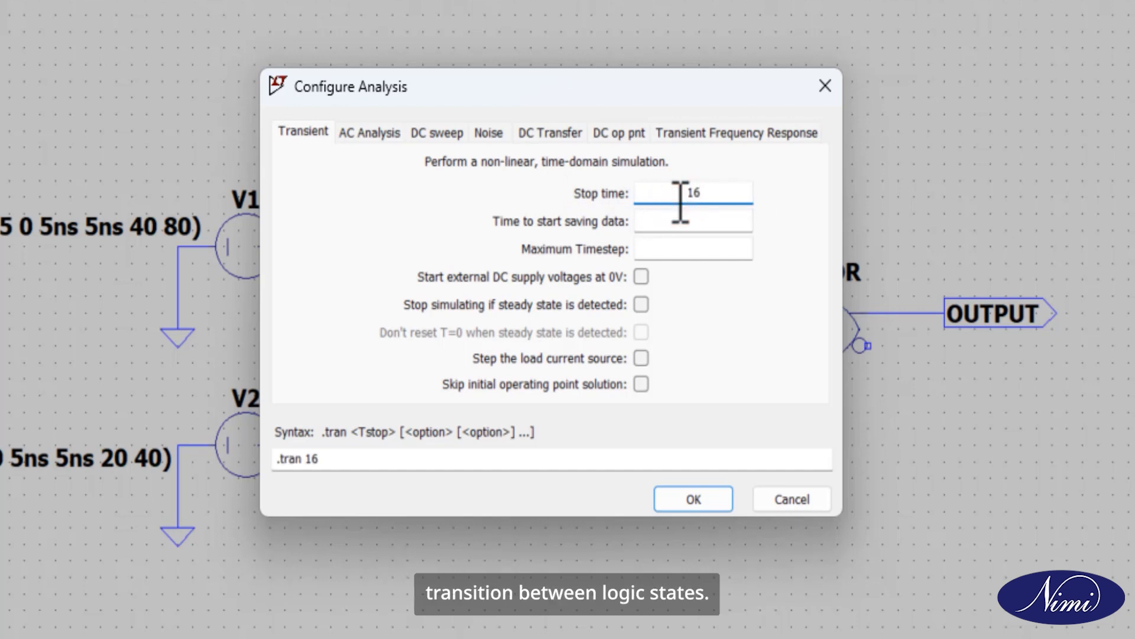
pyautogui.write('0')
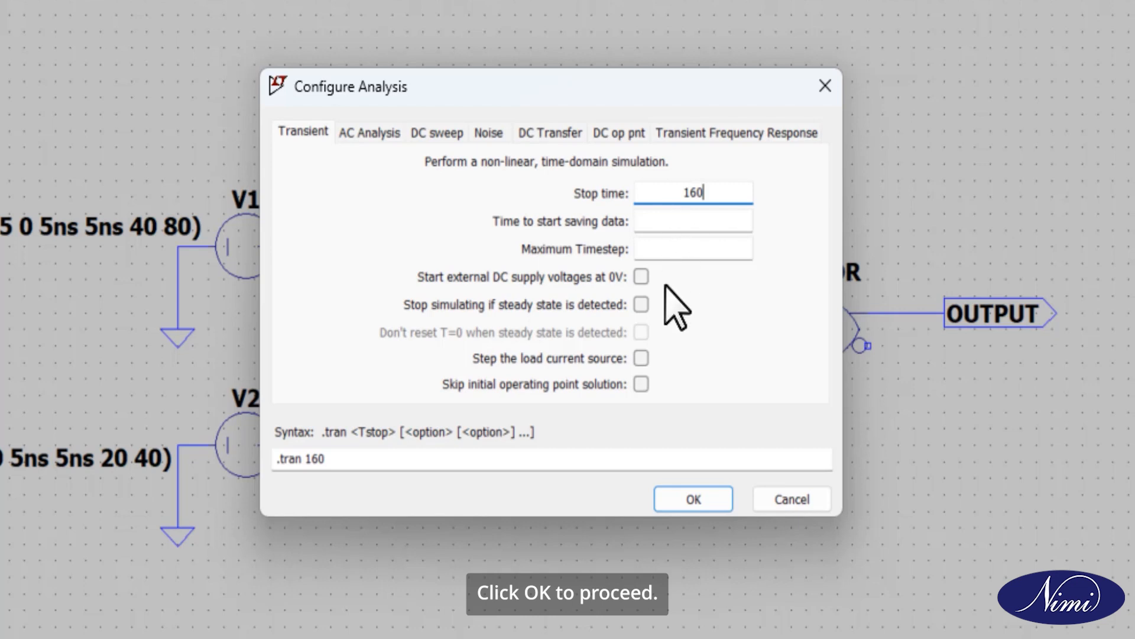
pyautogui.click(693, 499)
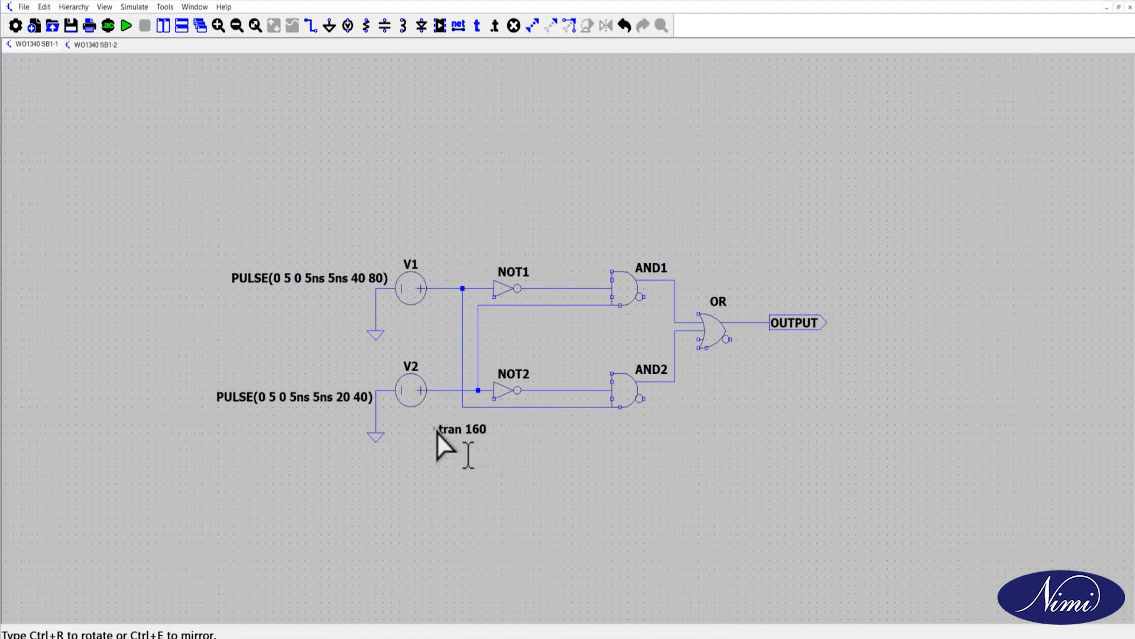
pyautogui.click(438, 433)
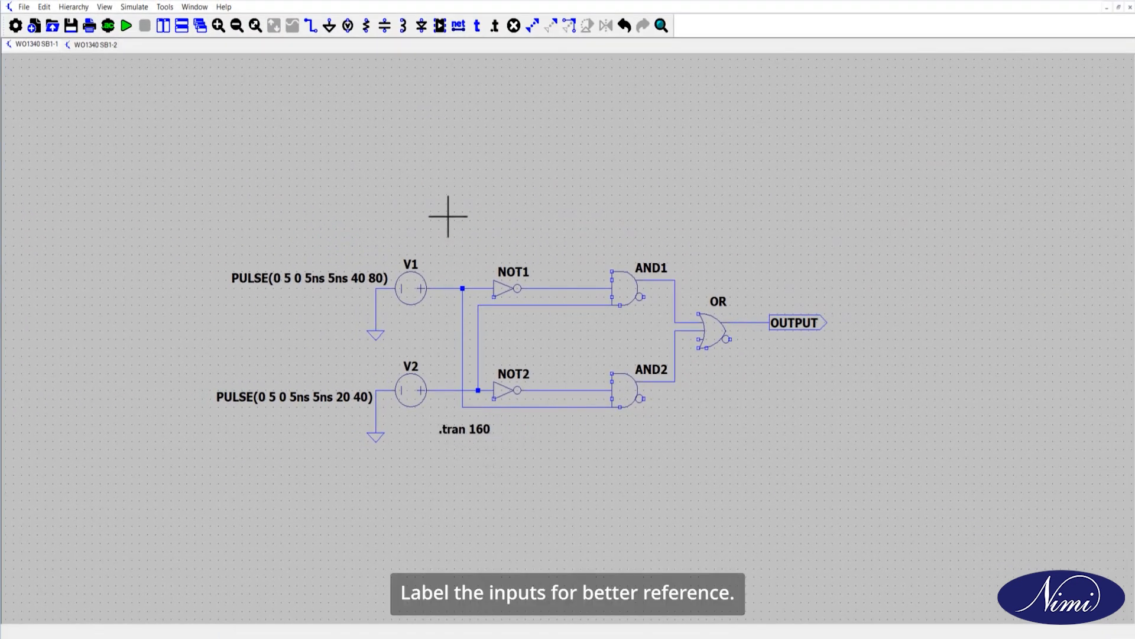
# Step: Place a net label InputA with port type Input on the junction between V1 and NOT1
pyautogui.click(456, 30)
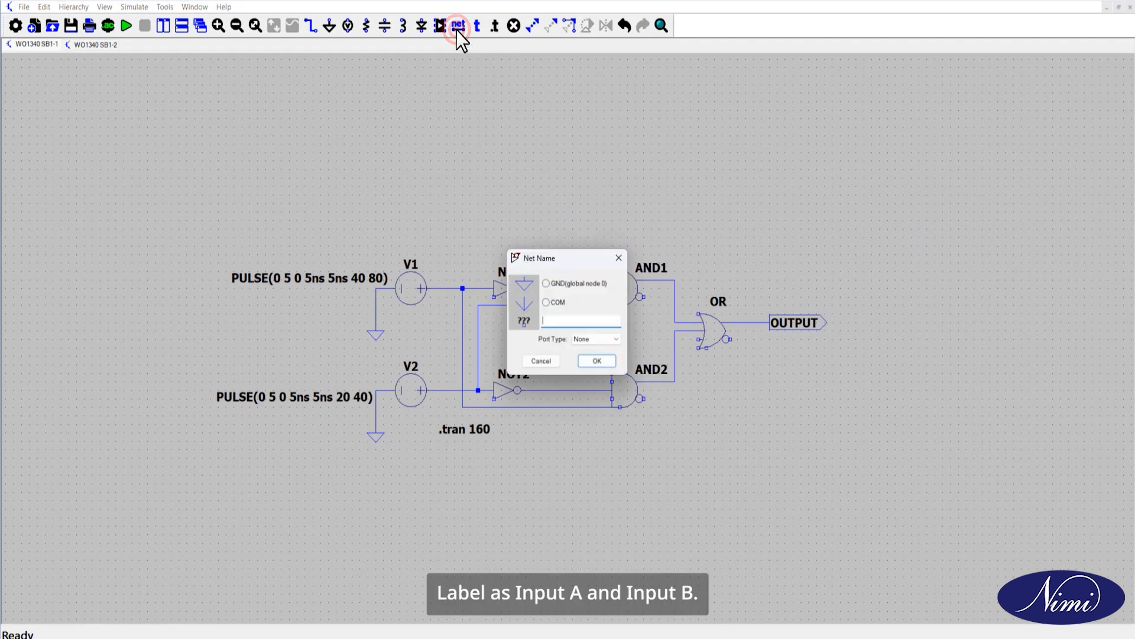
pyautogui.click(595, 341)
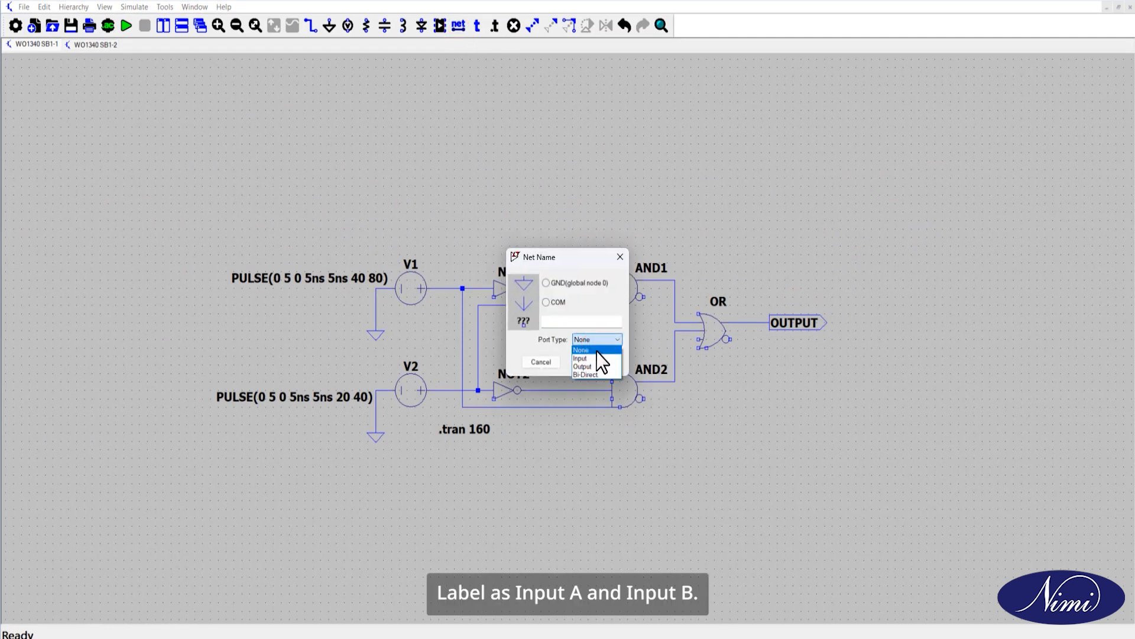
pyautogui.click(597, 355)
pyautogui.click(590, 321)
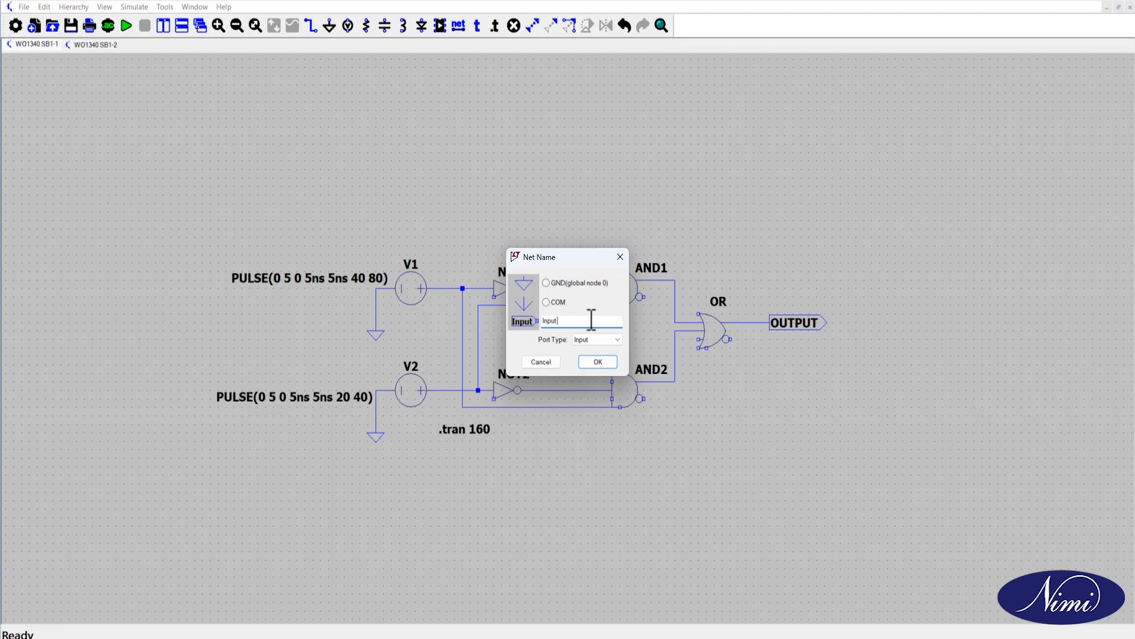
pyautogui.click(599, 361)
pyautogui.click(463, 289)
# Step: Place a rotated net label INPUTB with port type Input on the wire between V2 and NOT2
pyautogui.click(459, 26)
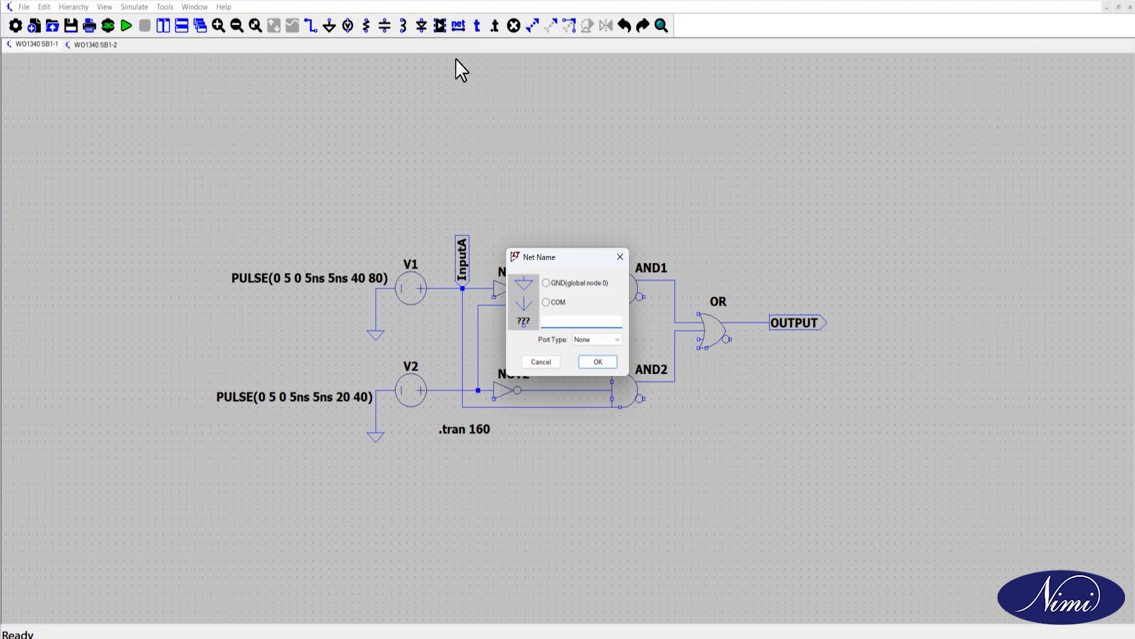
pyautogui.click(615, 339)
pyautogui.click(601, 361)
pyautogui.click(570, 320)
pyautogui.write('INPUTB')
pyautogui.click(597, 361)
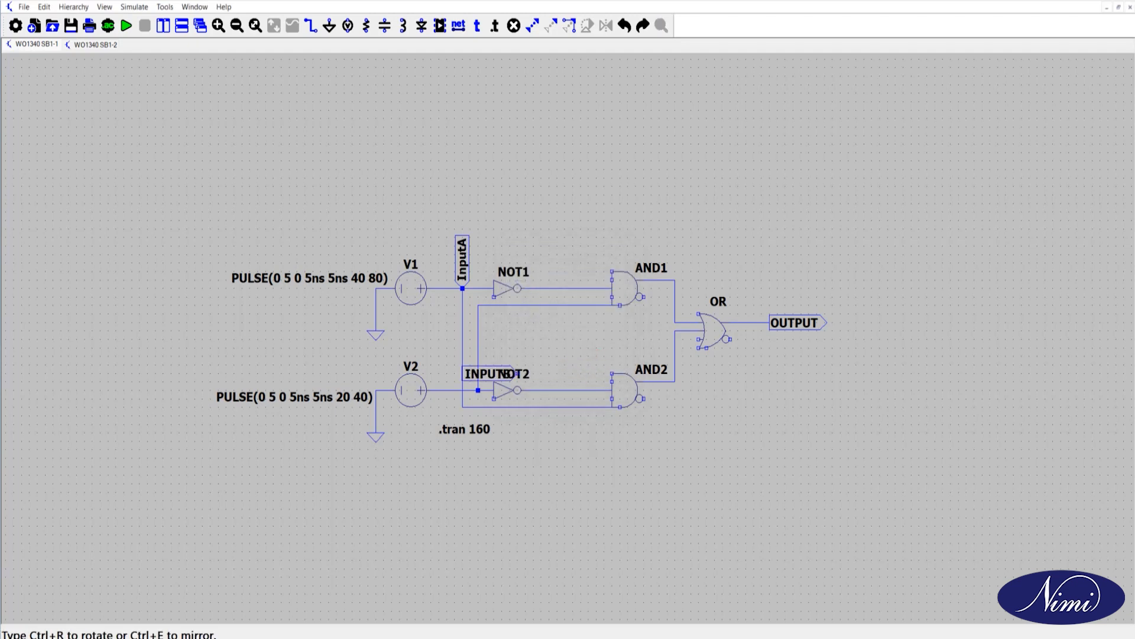
pyautogui.hotkey('ctrl', 'r')
pyautogui.click(446, 390)
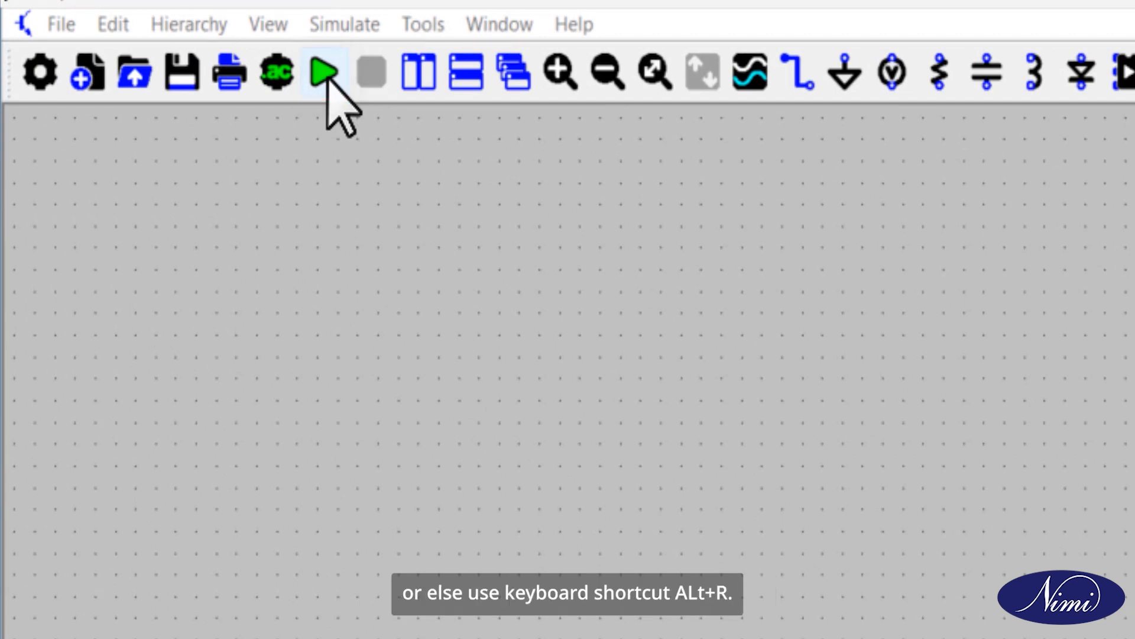
# Step: Run the transient simulation and tile the schematic and waveform windows vertically
pyautogui.click(324, 72)
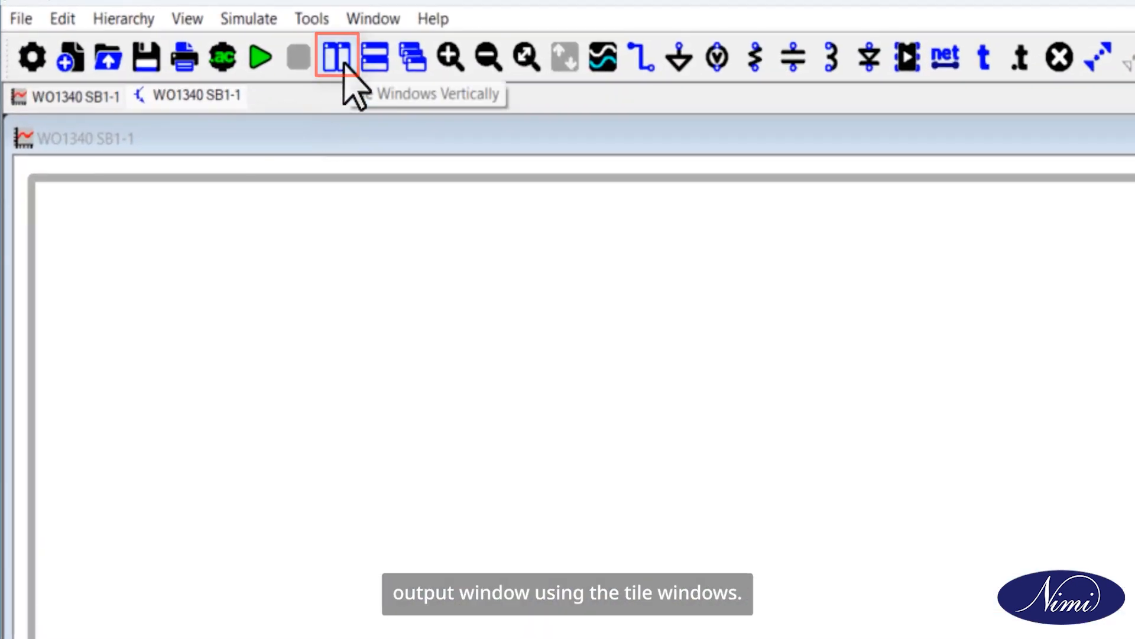
pyautogui.click(345, 65)
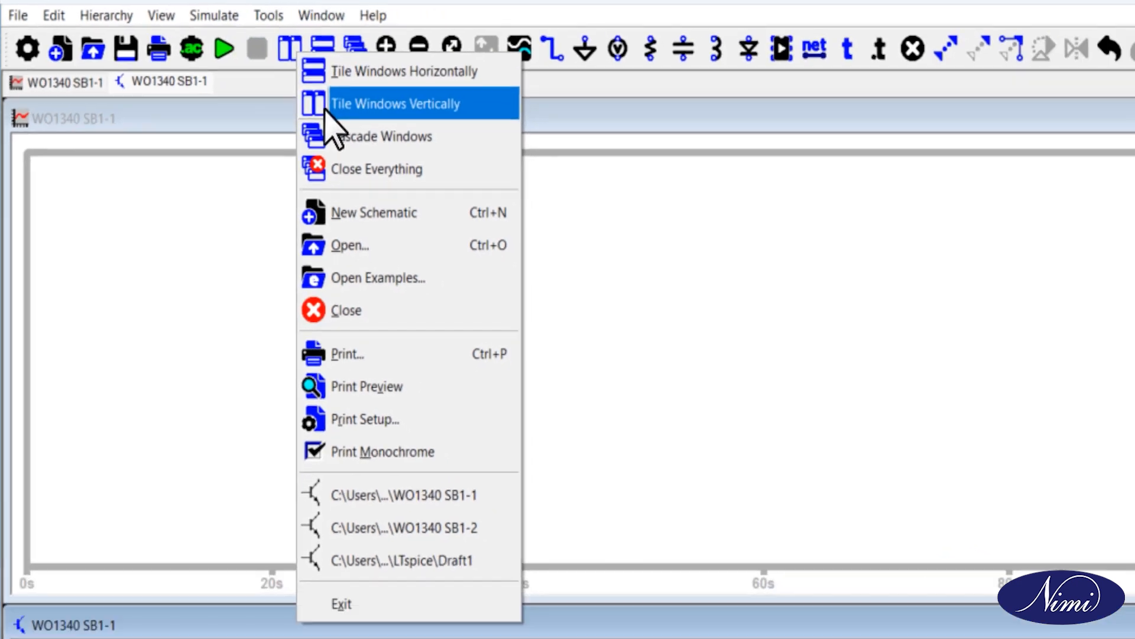
pyautogui.click(384, 121)
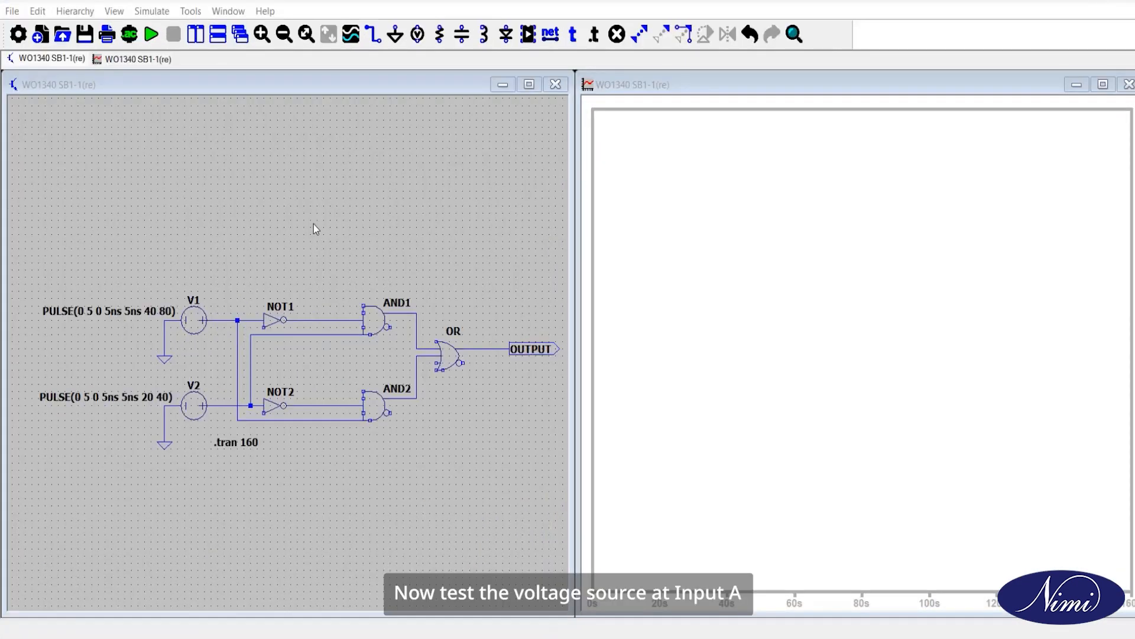
# Step: Plot the voltage at V1's output wire, and plot V2's output wire in a new pane below it
pyautogui.click(221, 317)
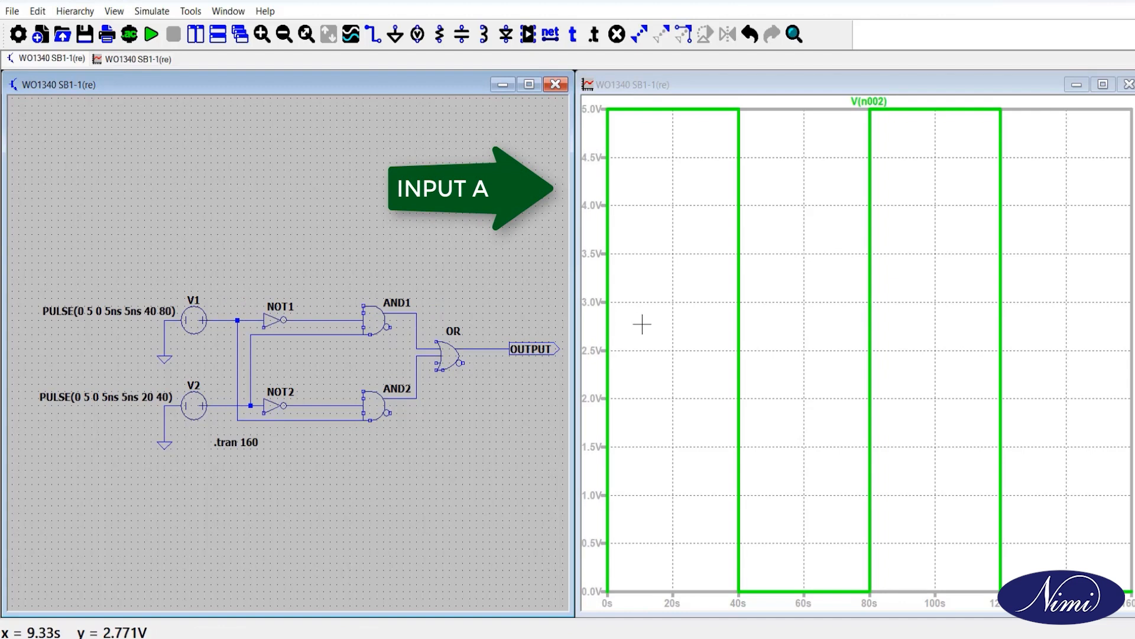
pyautogui.rightClick(677, 320)
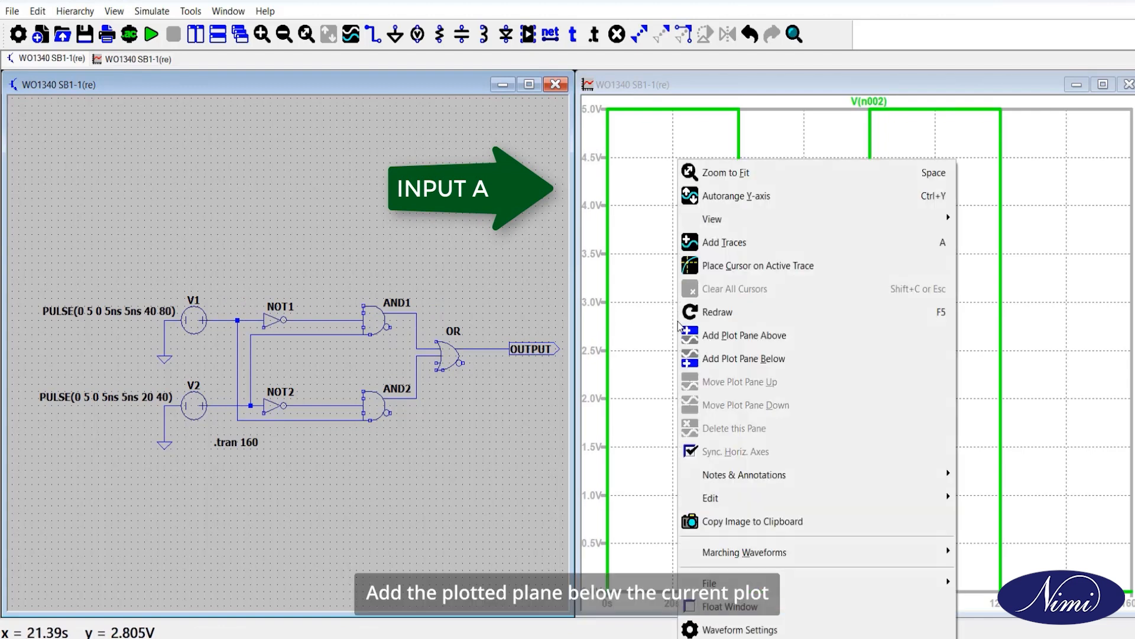
pyautogui.click(711, 355)
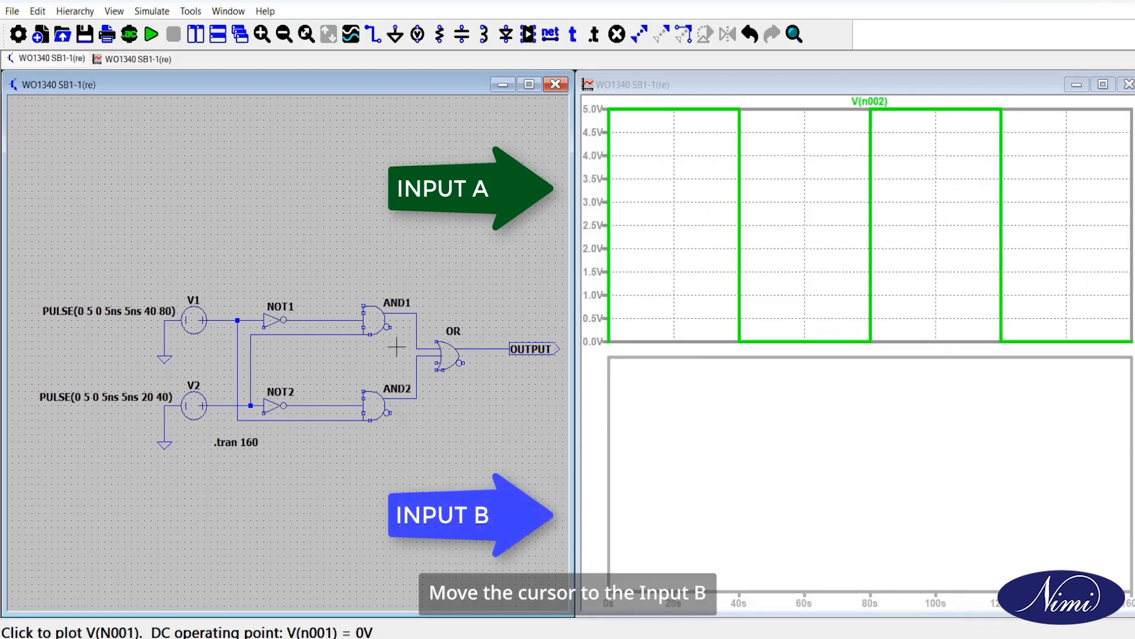
pyautogui.click(232, 394)
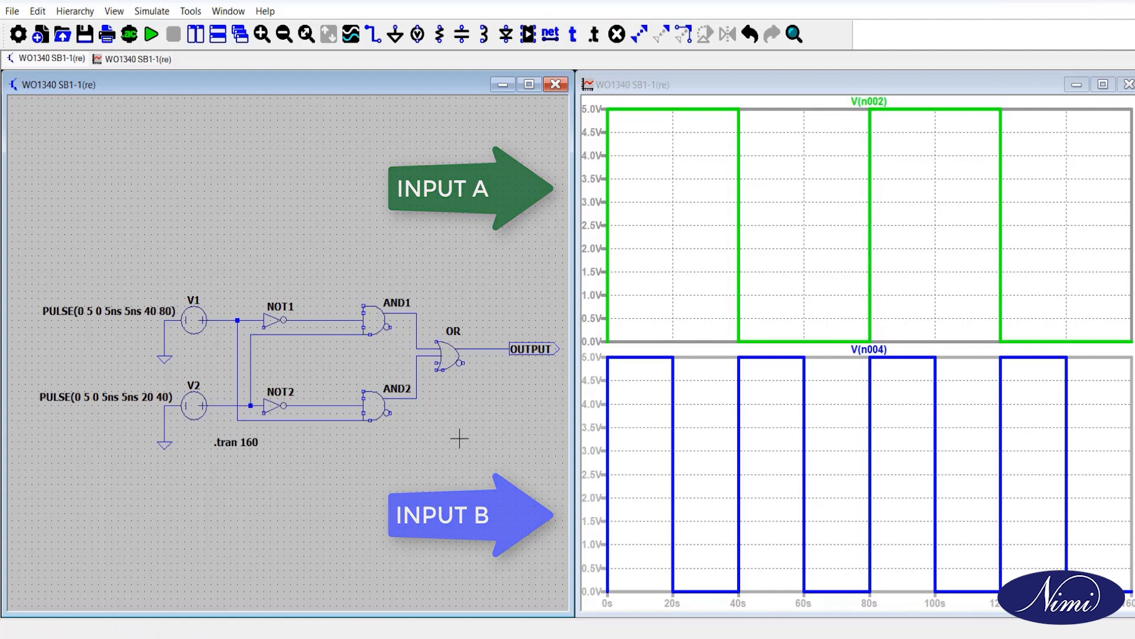
# Step: Plot the OUTPUT net's voltage in a third pane below the others and maximize the waveform window
pyautogui.rightClick(707, 406)
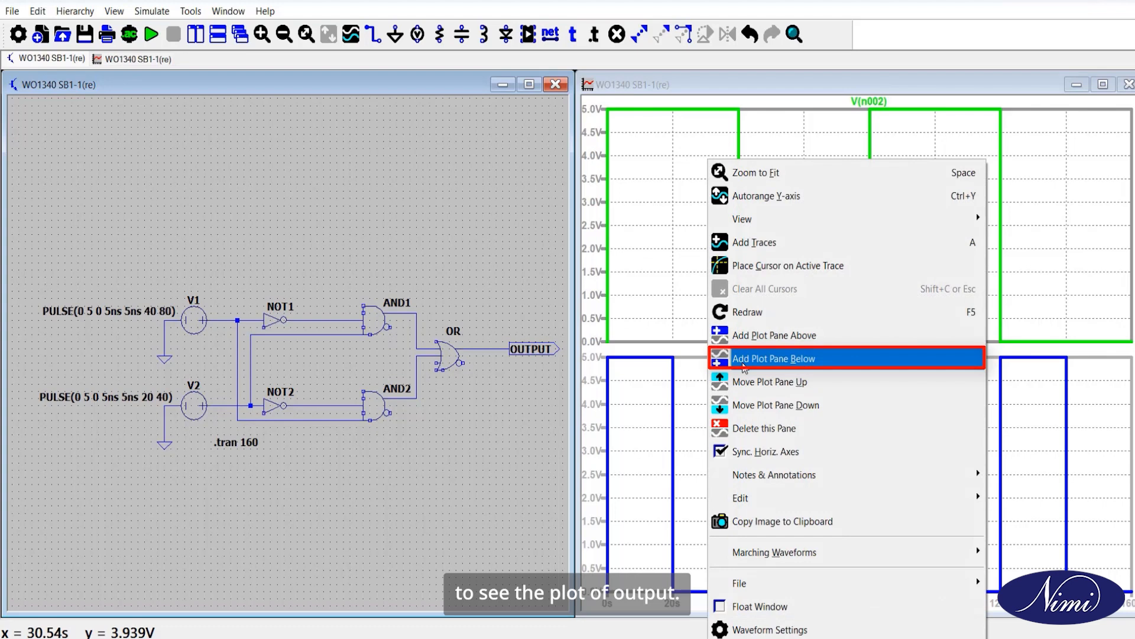
pyautogui.click(744, 367)
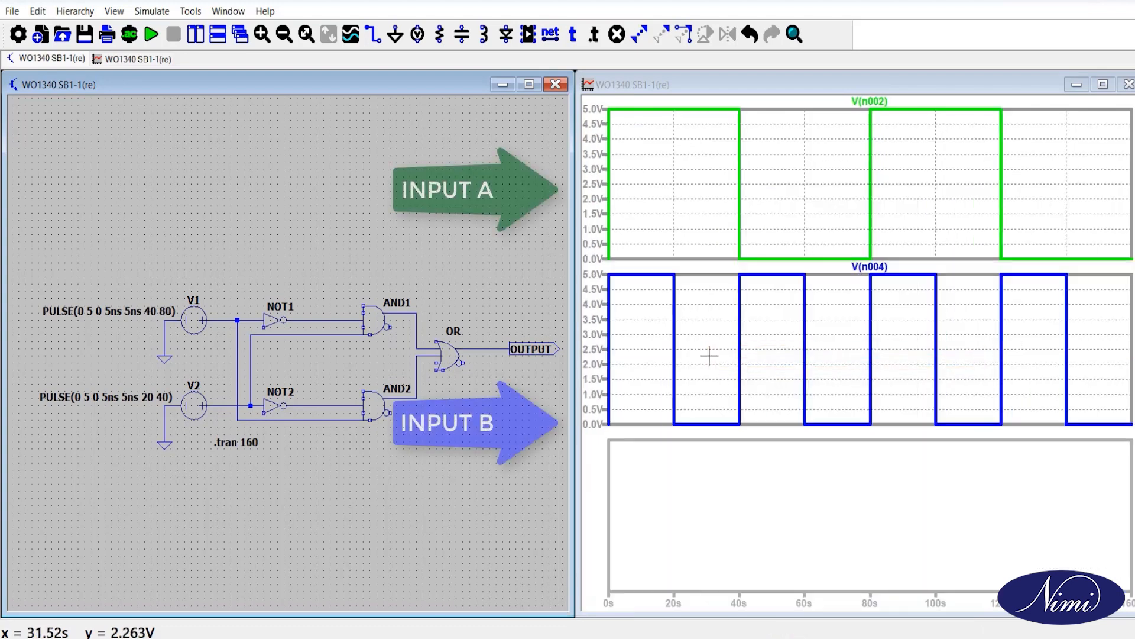
pyautogui.click(489, 346)
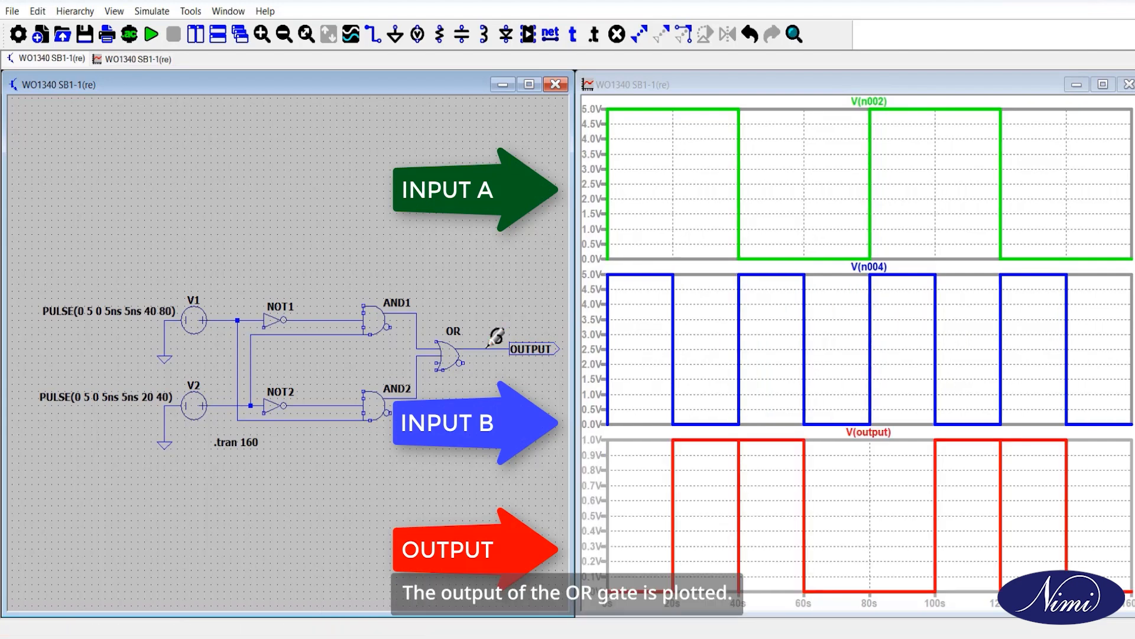
pyautogui.click(1098, 89)
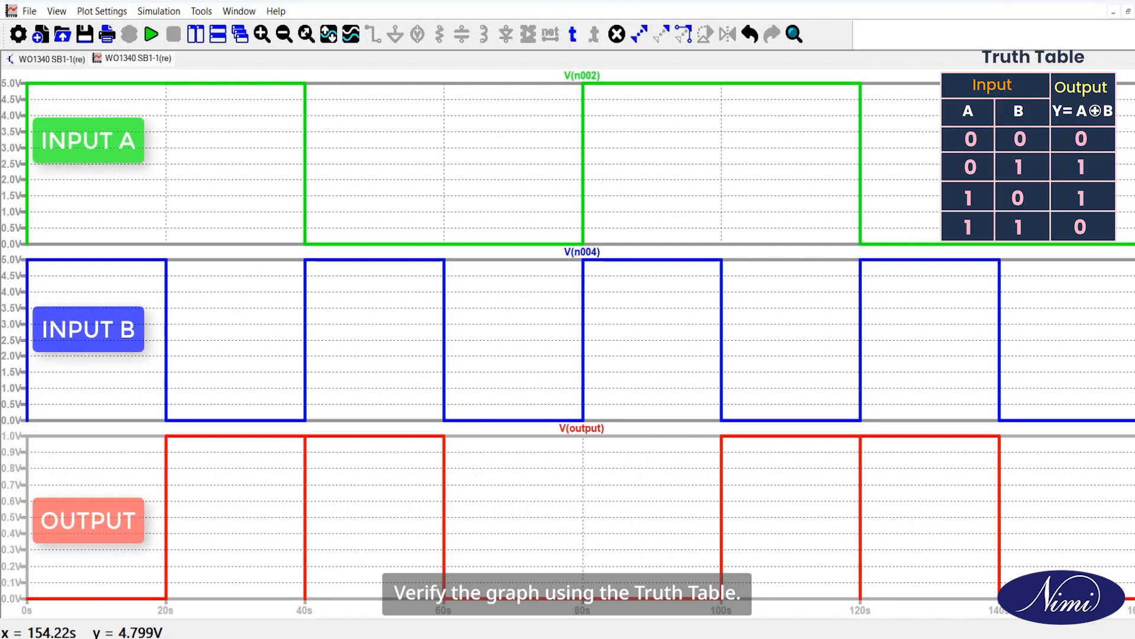